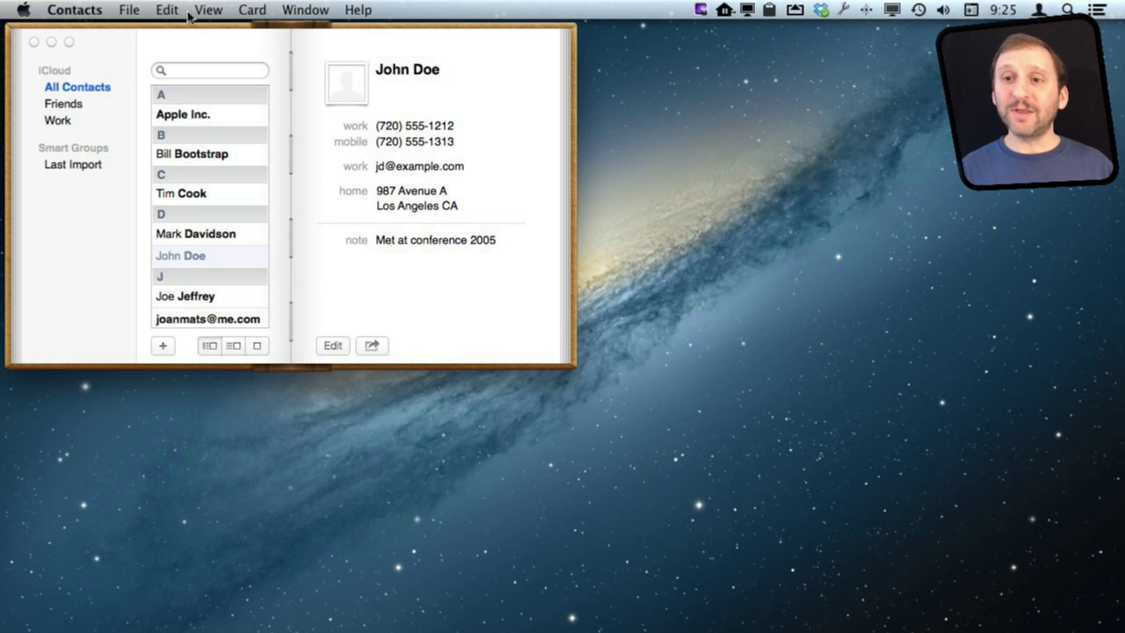
- Export a contact card as a vCard to the desktop, then trash Bill Bootstrap.vcf
click(125, 11)
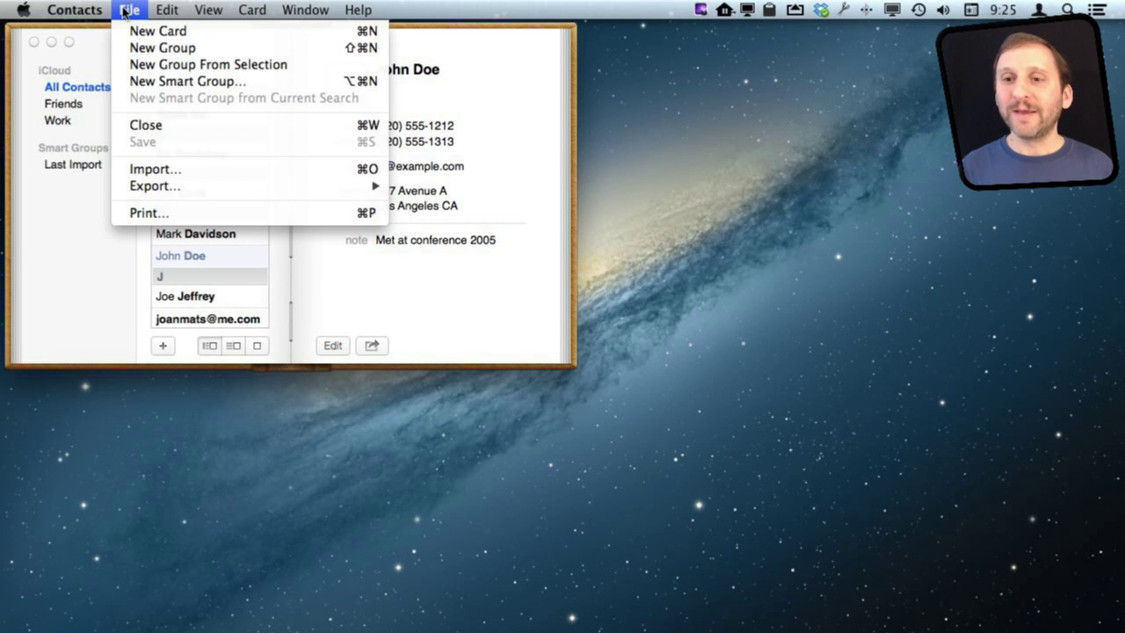
mouse_move(161, 191)
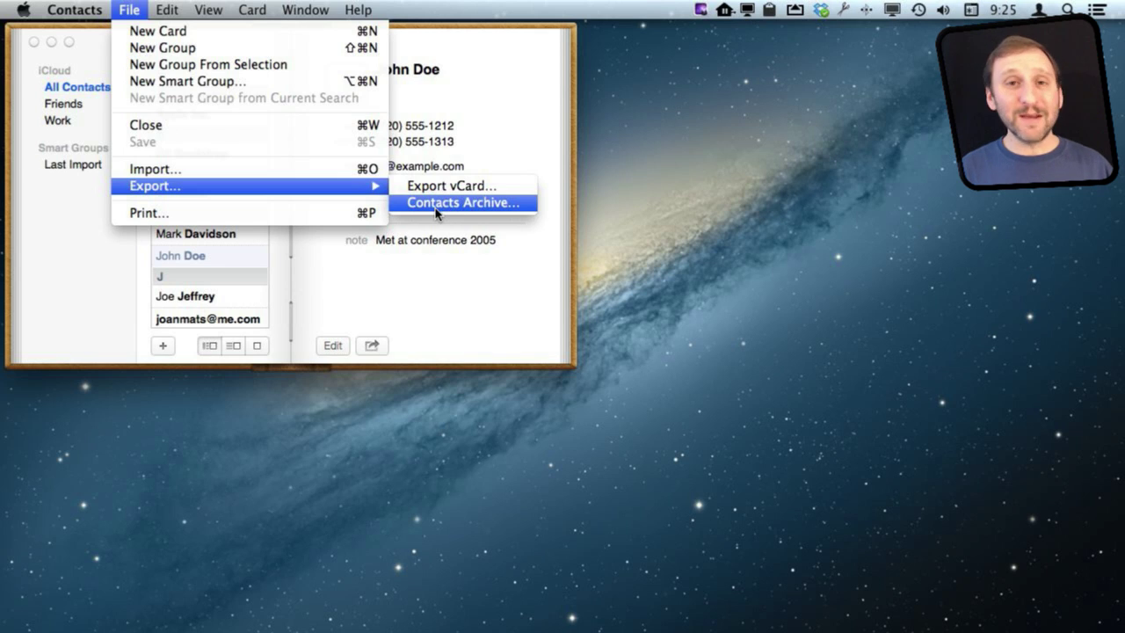
click(42, 170)
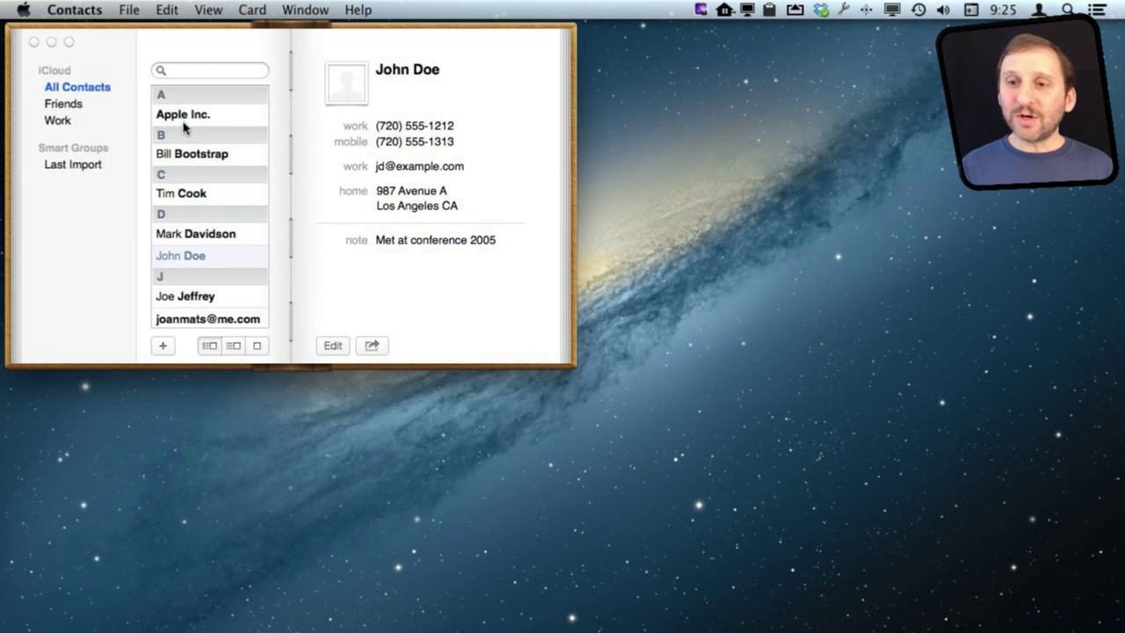
drag(179, 154, 817, 176)
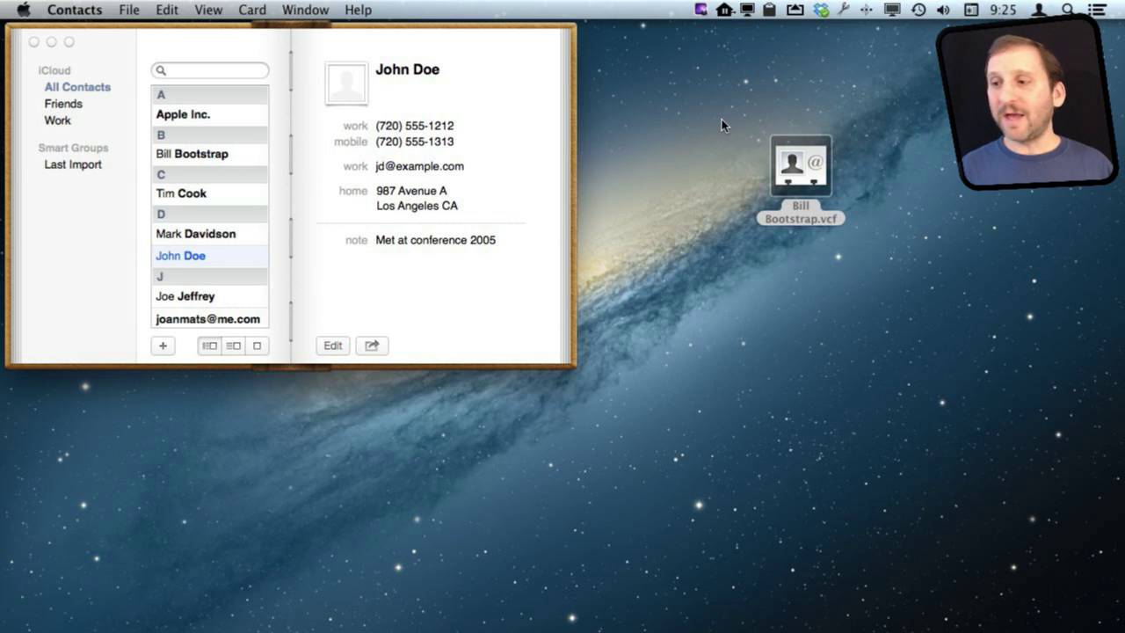
drag(721, 124, 826, 257)
key(super+BackSpace)
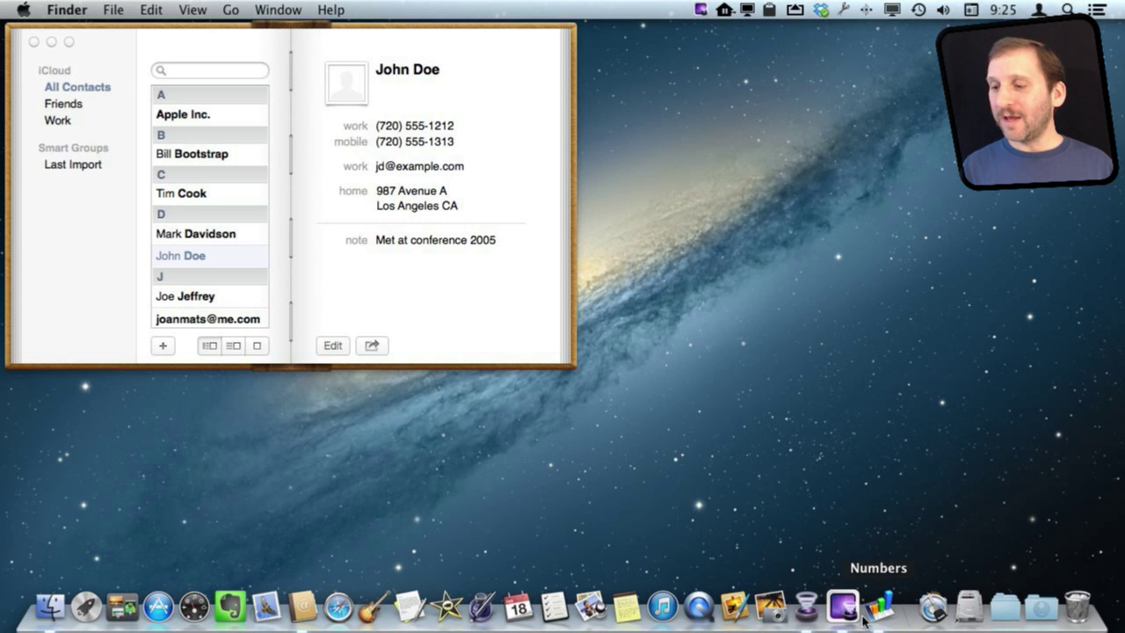
- Create a blank Numbers spreadsheet in a smaller window placed beside Contacts
click(880, 609)
click(336, 450)
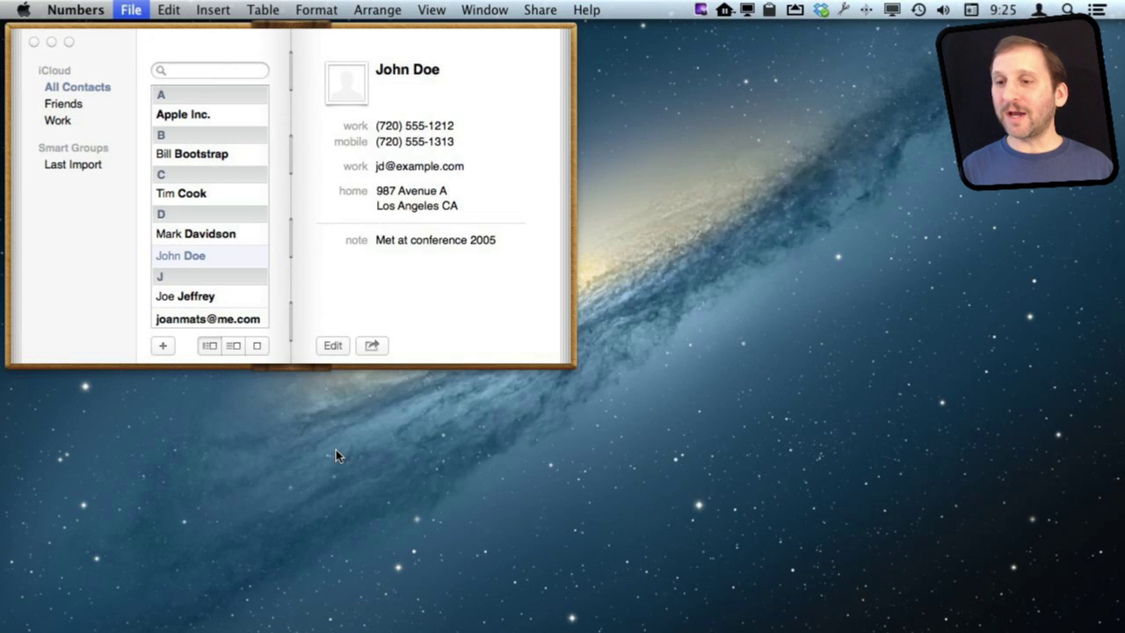
double_click(410, 144)
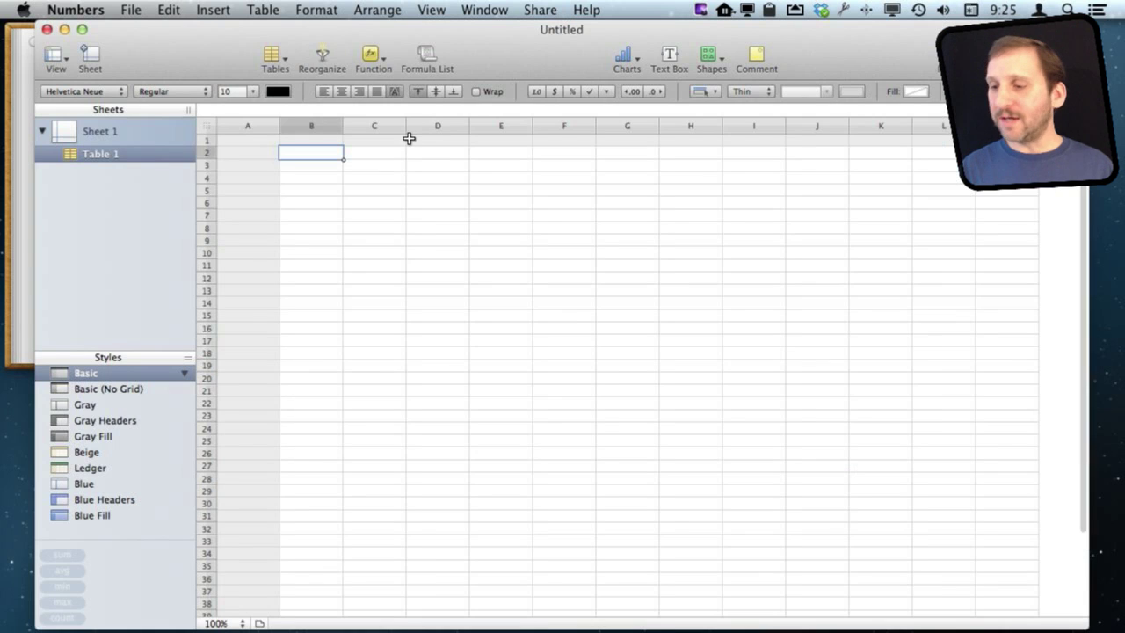
drag(1084, 622, 648, 472)
drag(260, 39, 676, 113)
click(379, 56)
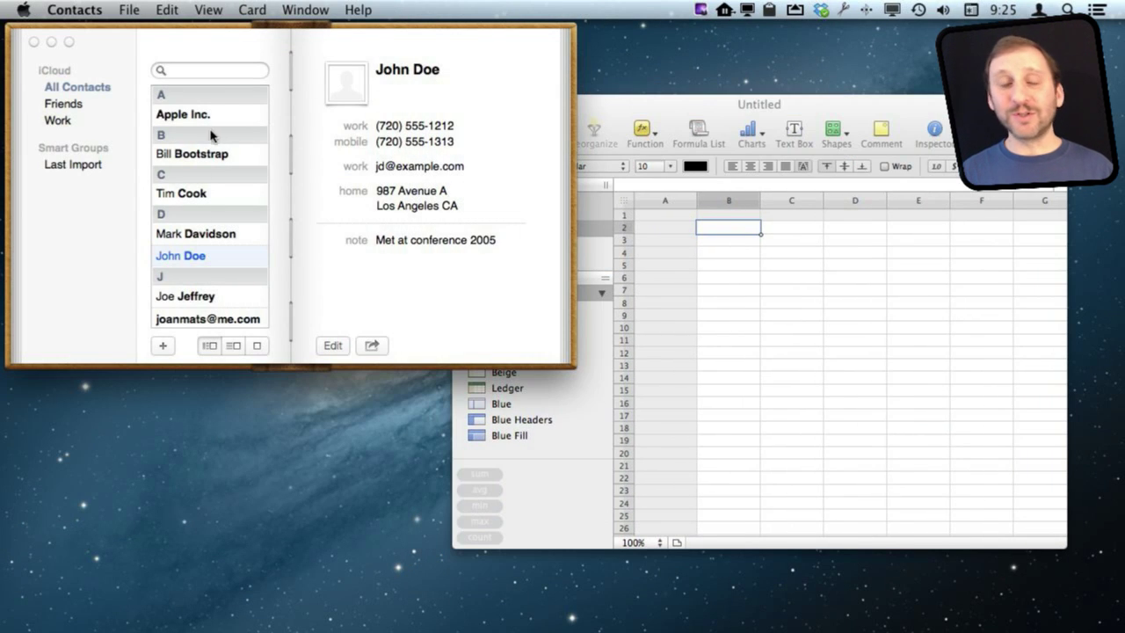
- Select all contacts and drag them into the Numbers sheet at B2, allowing Numbers access to Contacts
click(191, 158)
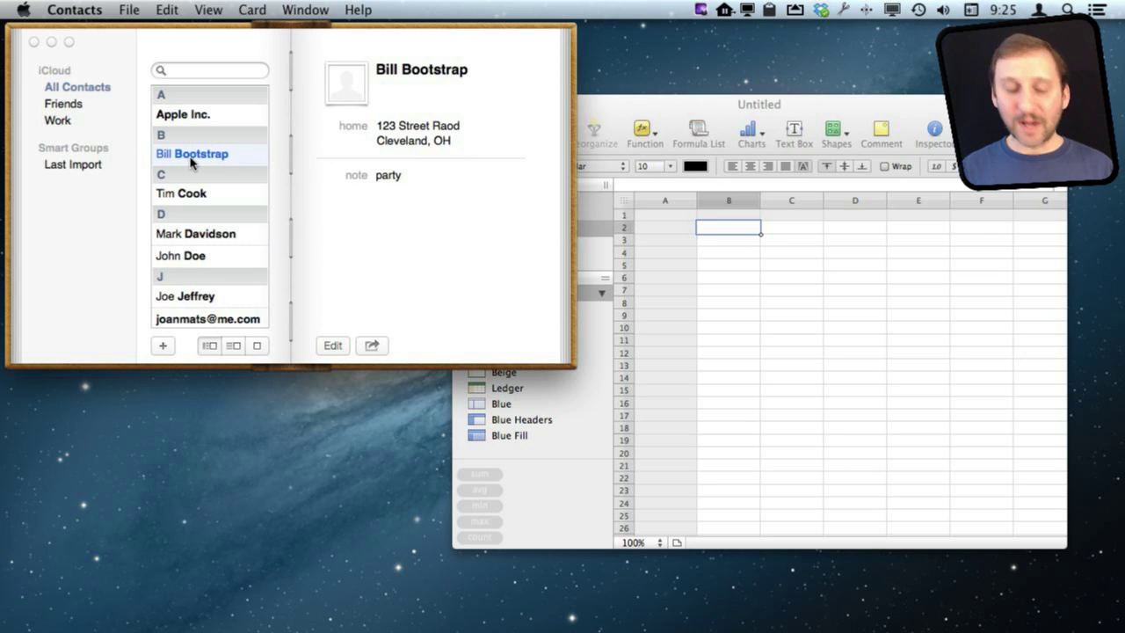
key(super+a)
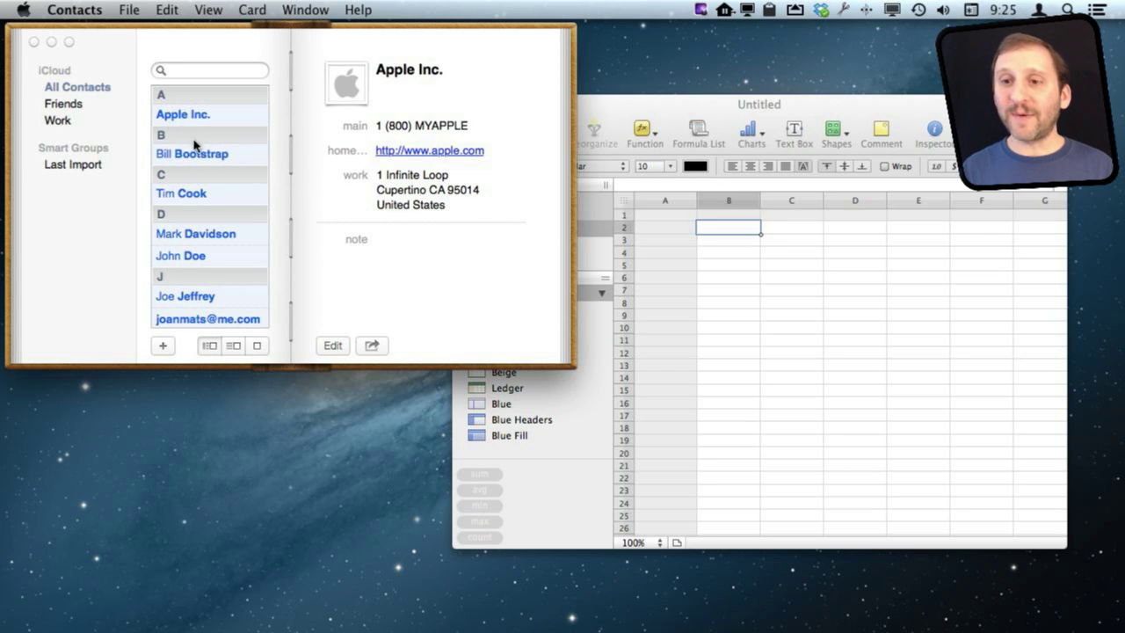
drag(172, 120, 712, 268)
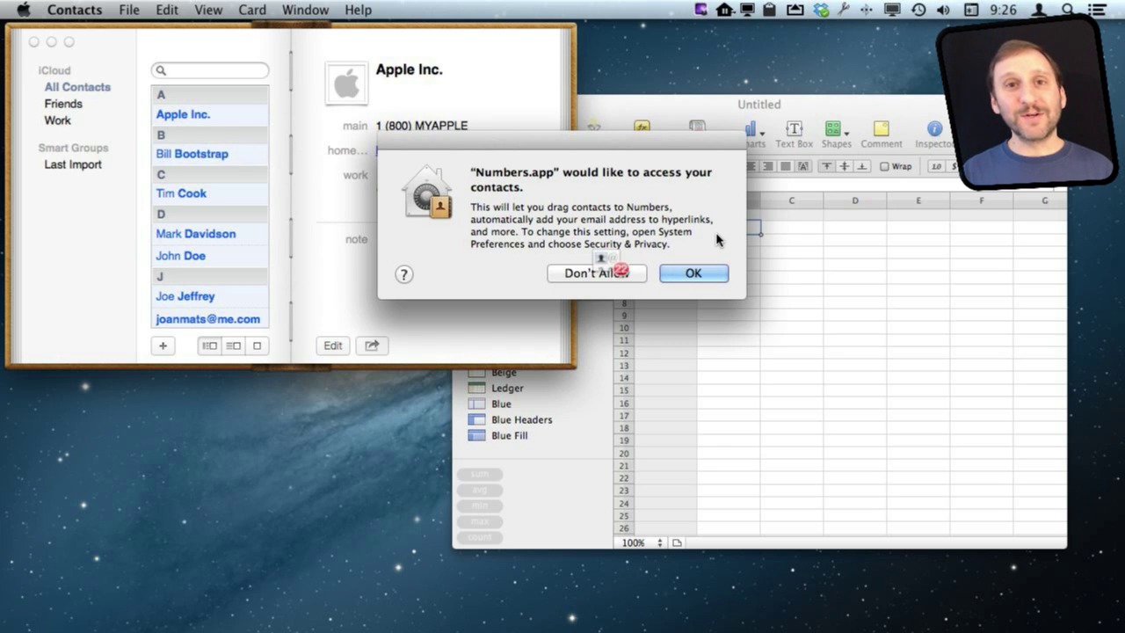
click(687, 275)
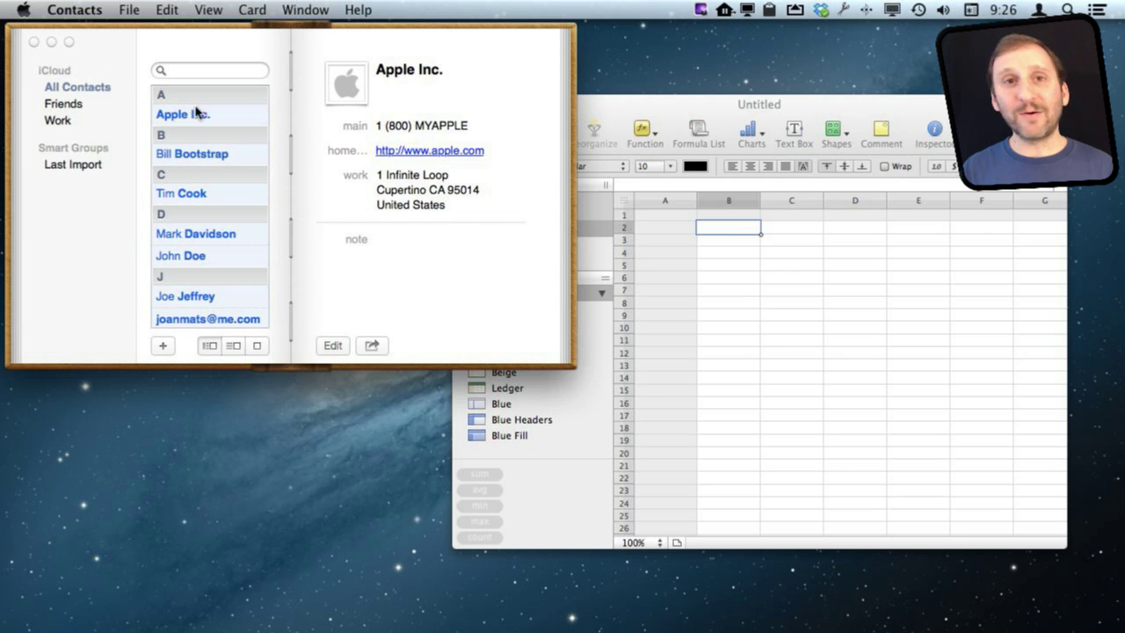
drag(173, 126, 717, 237)
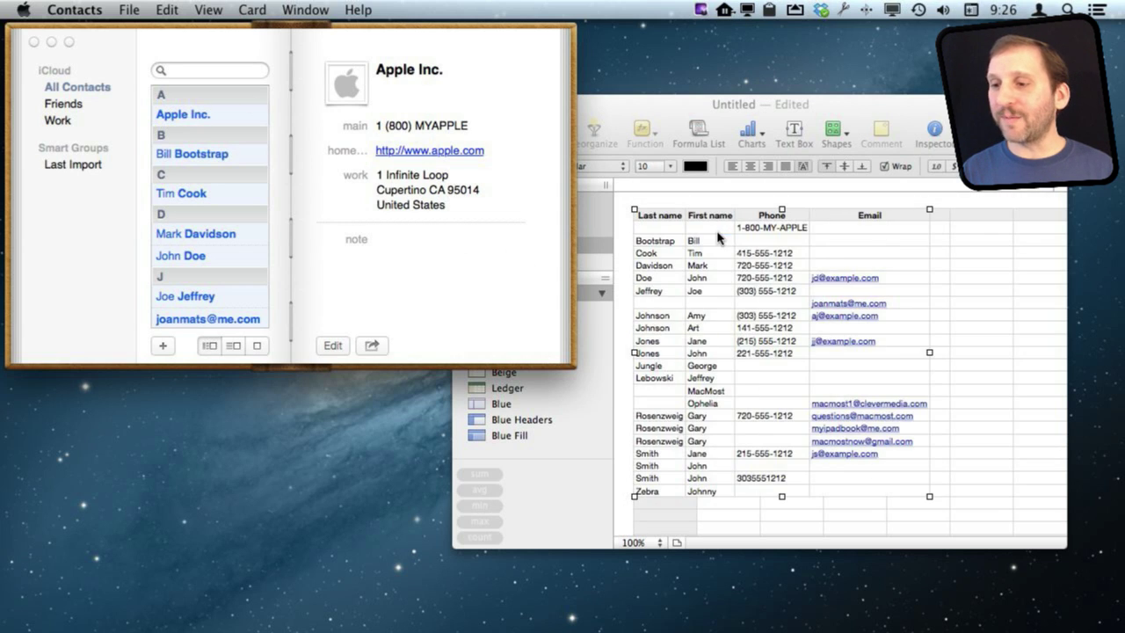
- Delete the empty Table 1, keeping Table 2 with the imported contacts
click(803, 211)
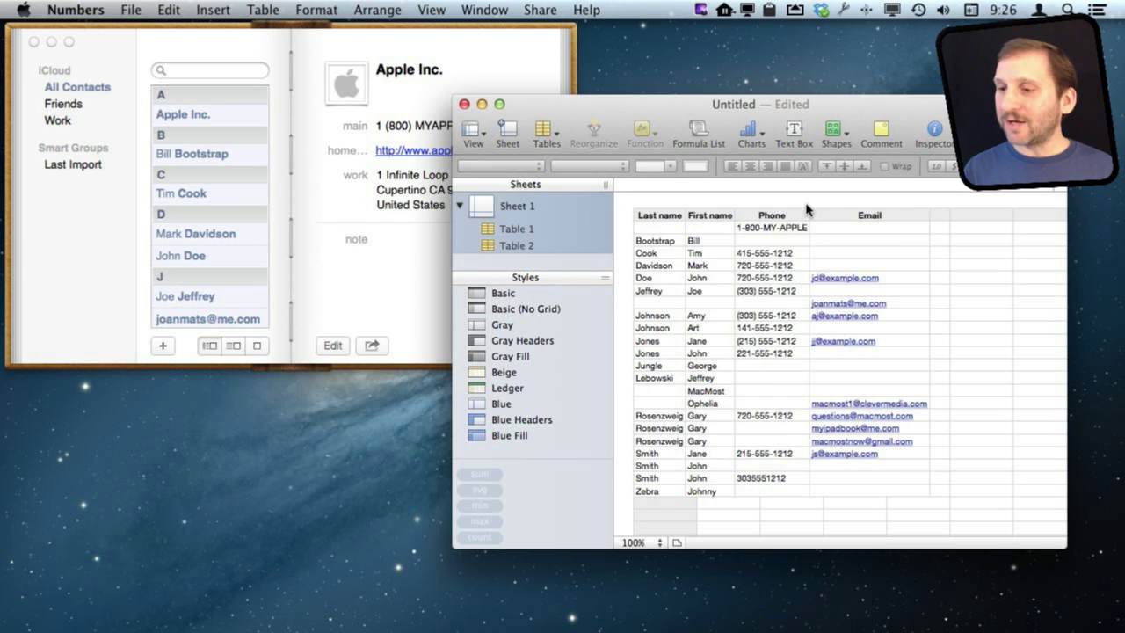
scroll(791, 323, down, 1)
click(980, 342)
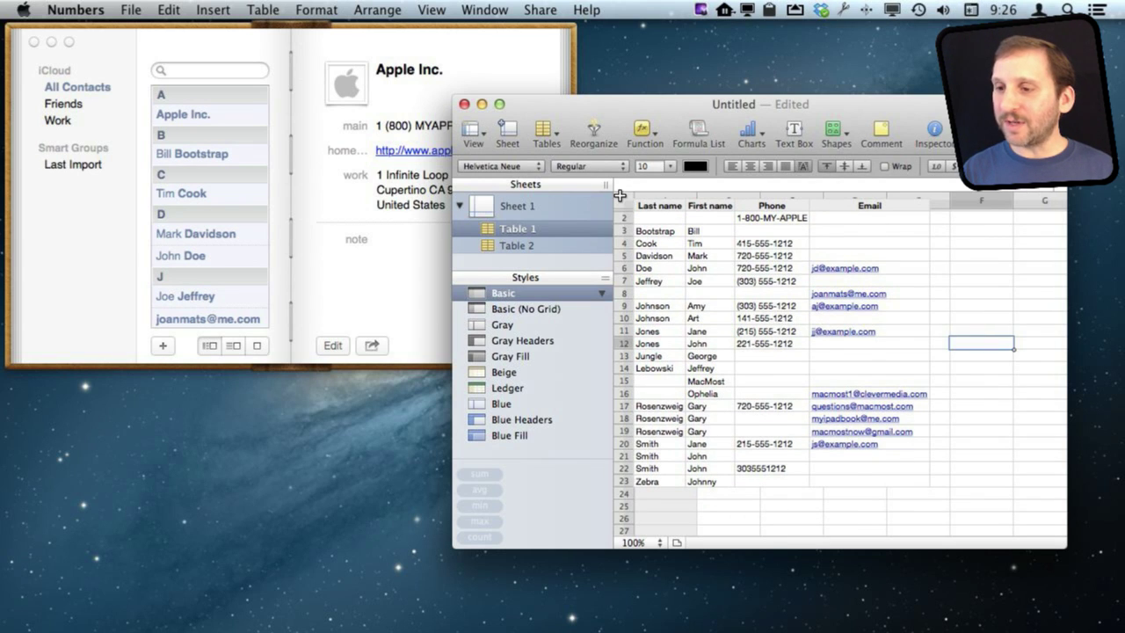
key(Down)
key(Down)
key(Down)
key(Down)
key(Down)
click(555, 234)
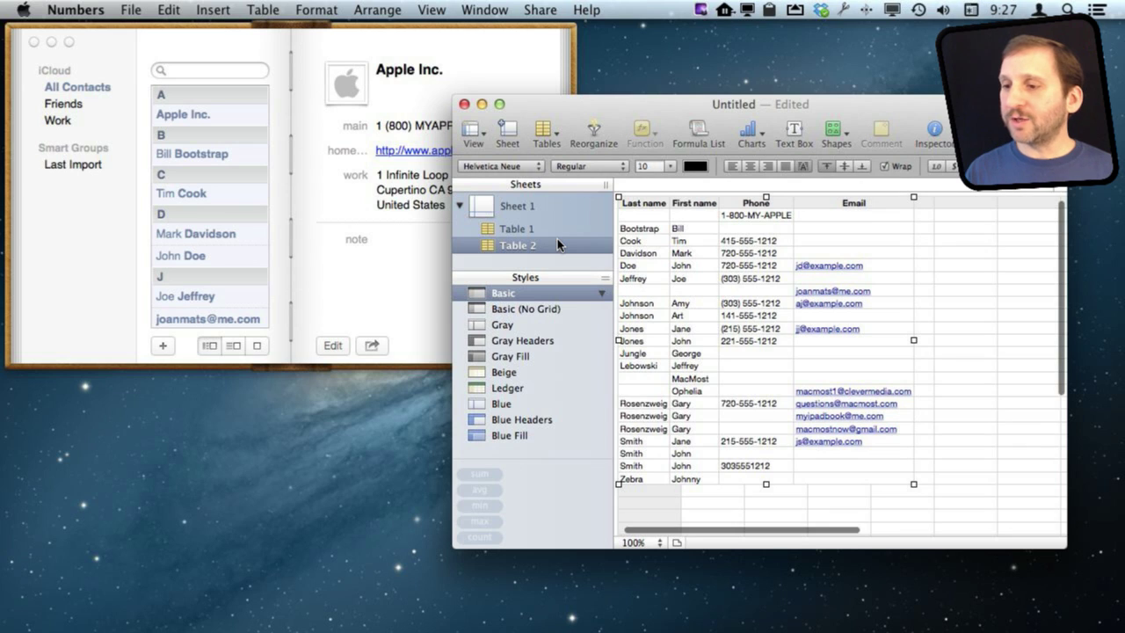
click(544, 230)
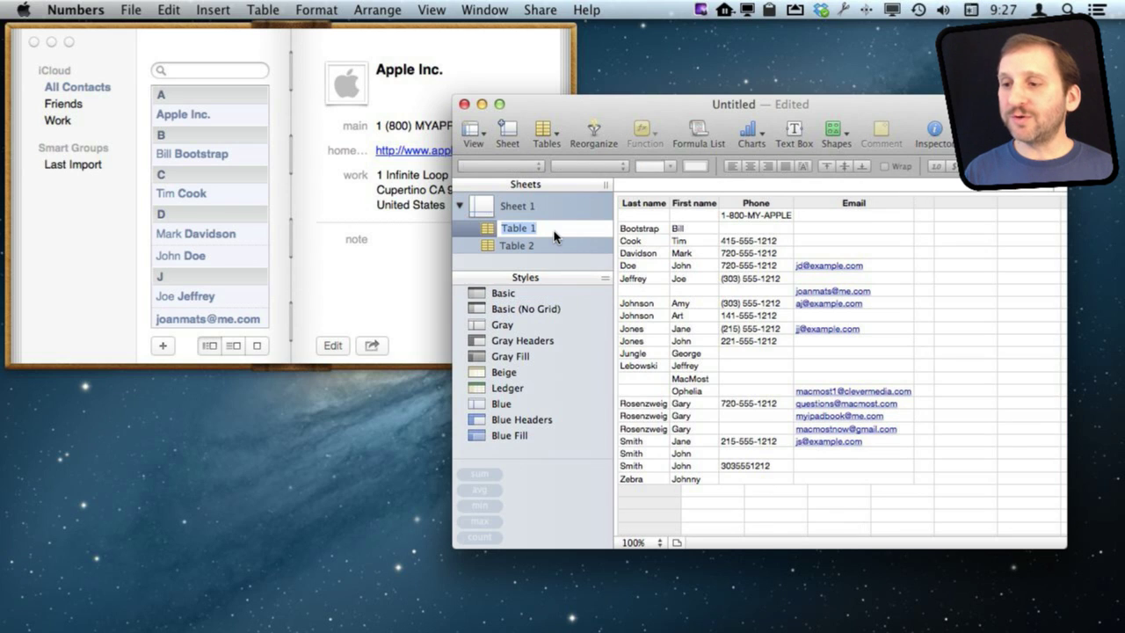
click(490, 229)
right_click(490, 228)
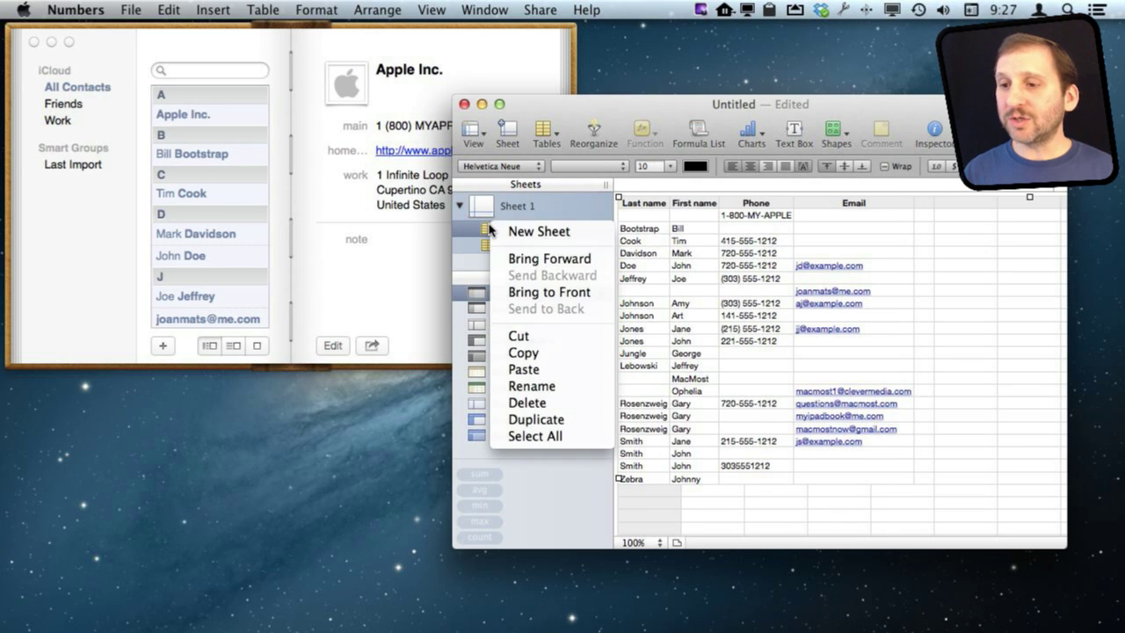
click(527, 402)
click(736, 263)
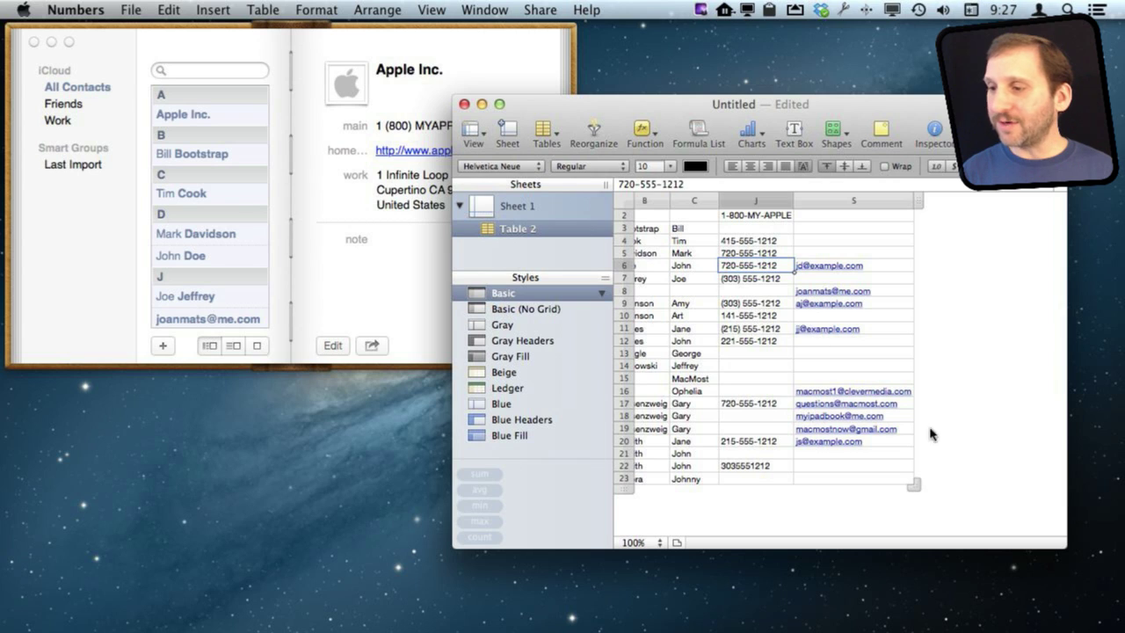
click(983, 471)
click(782, 397)
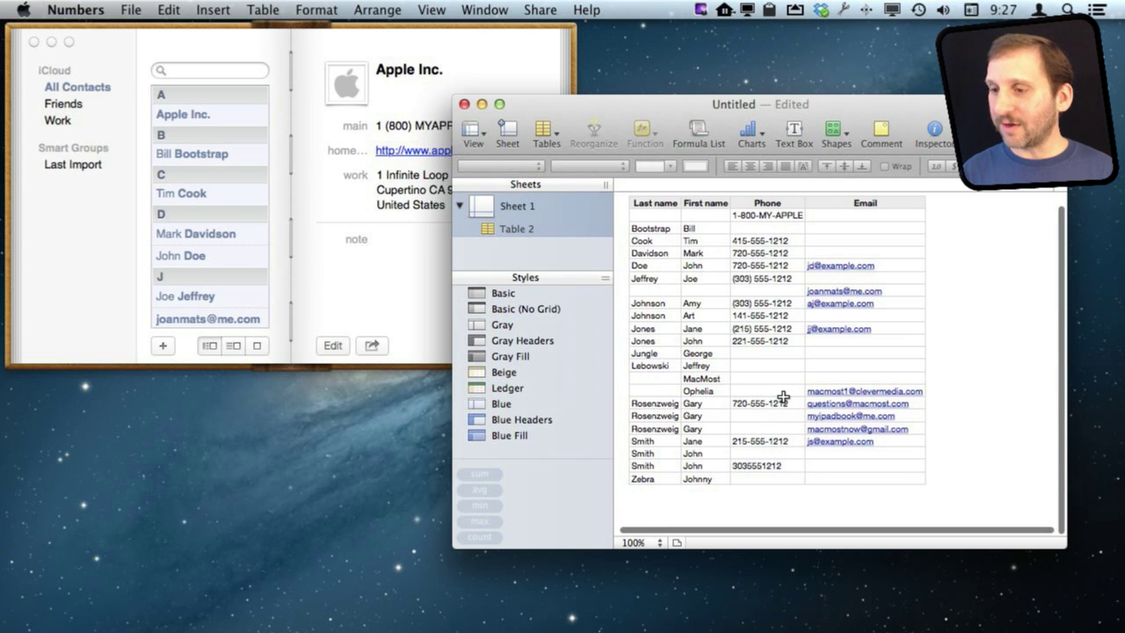
- Make the whole last-name column bold
click(795, 383)
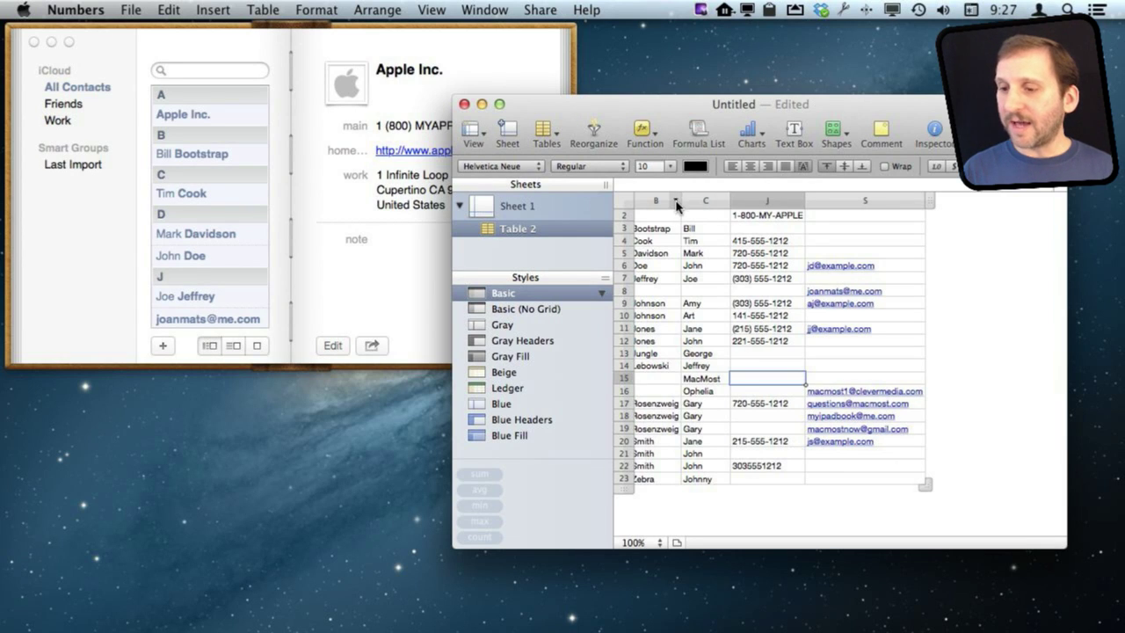
scroll(694, 303, left, 2)
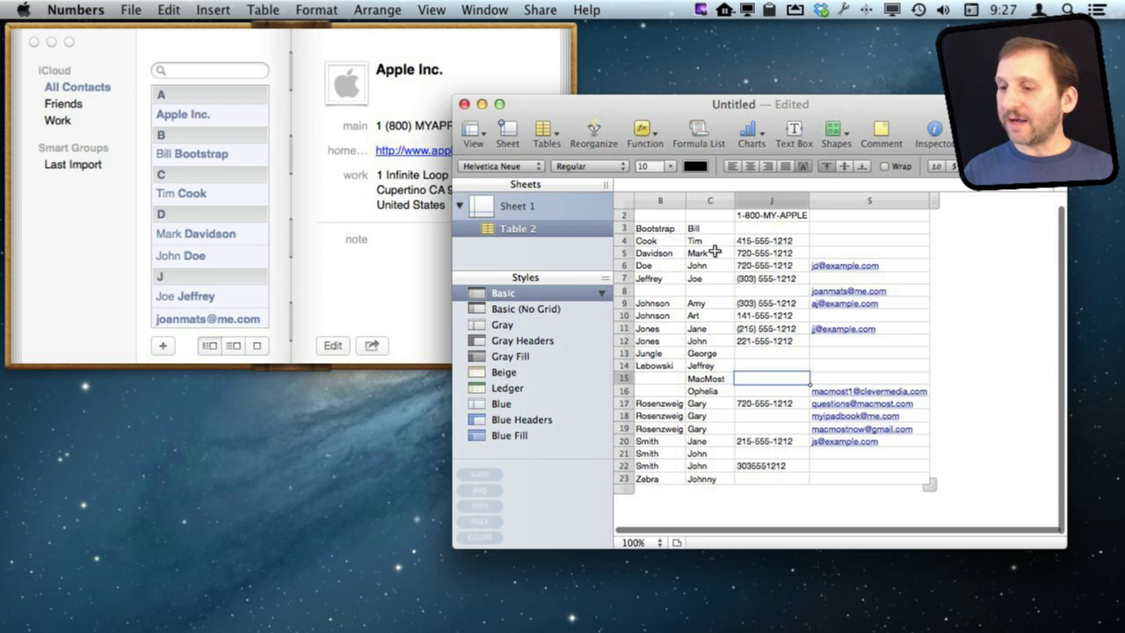
click(661, 240)
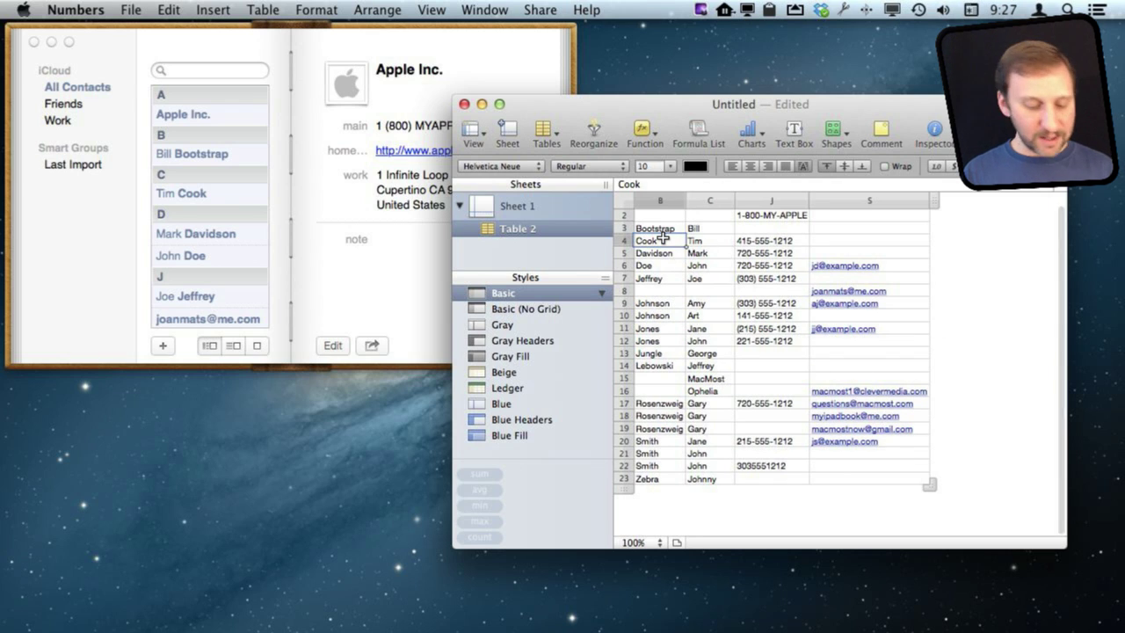
click(661, 202)
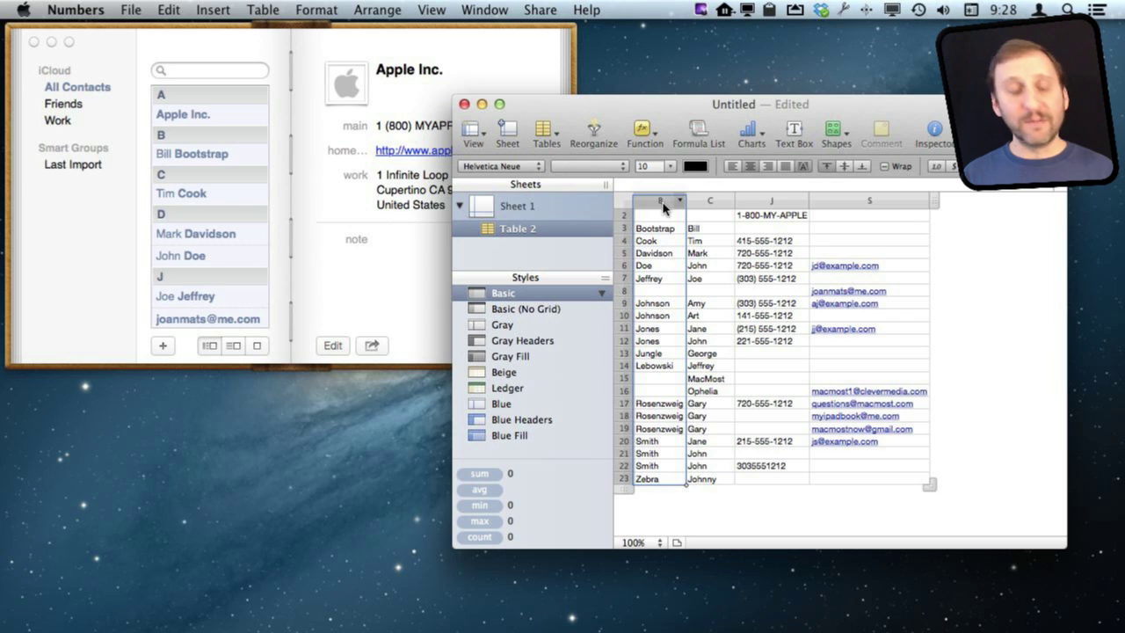
key(super+b)
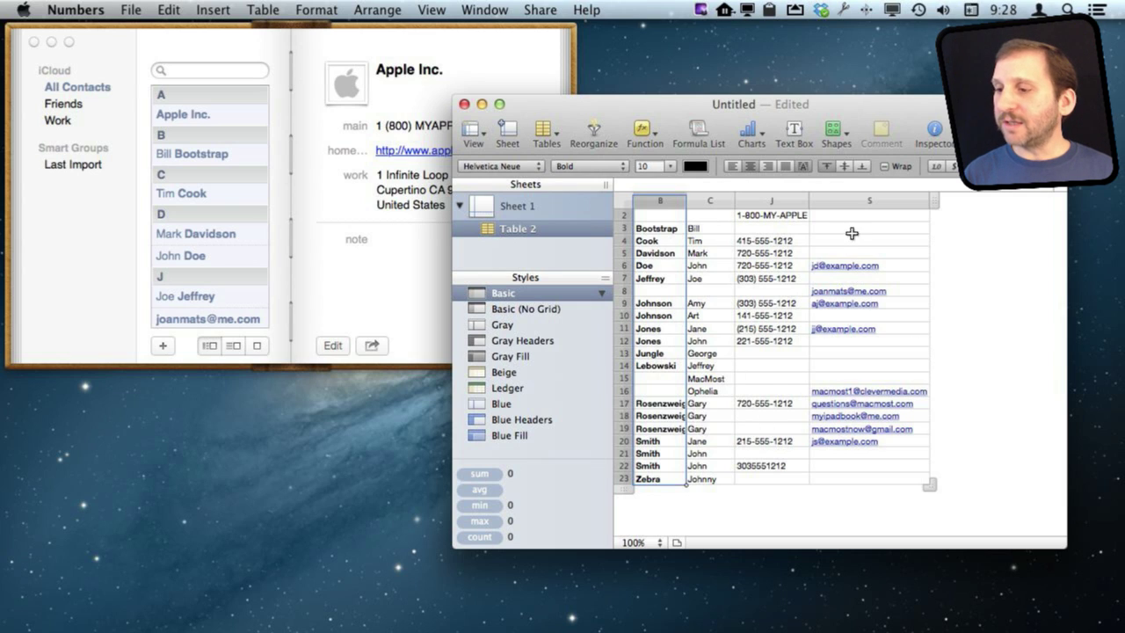
- Delete column S from the contacts table
click(924, 201)
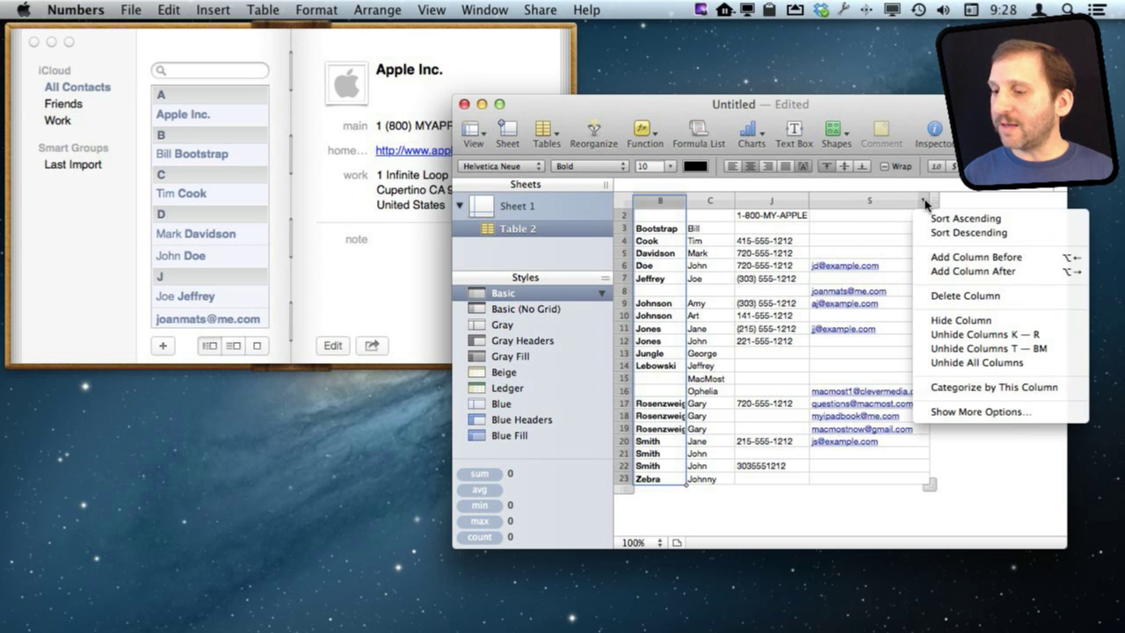
click(942, 295)
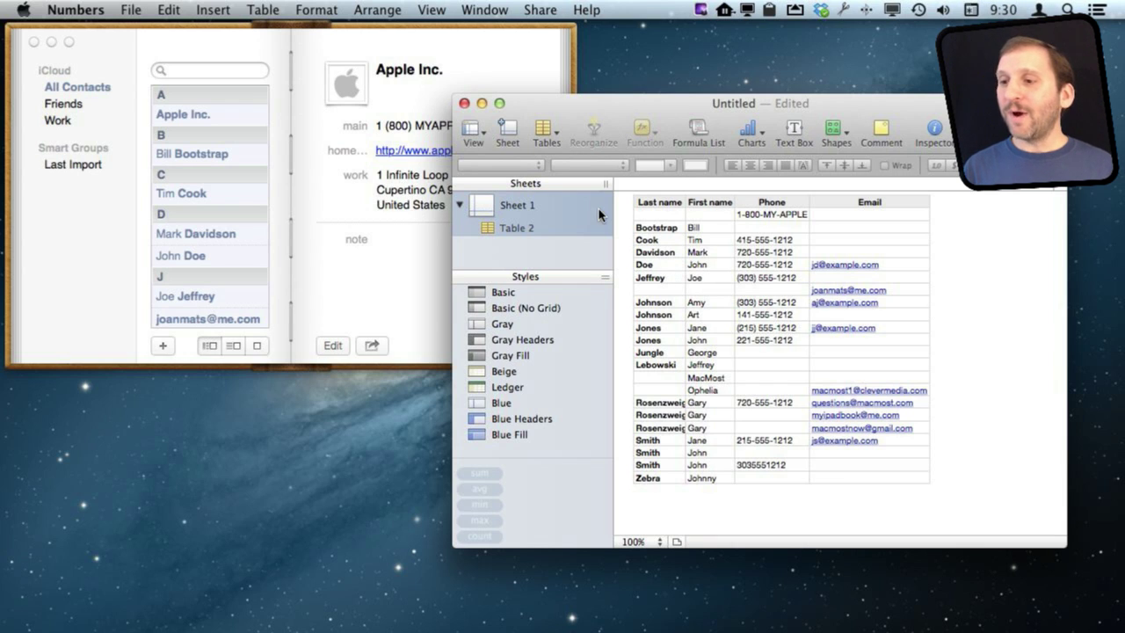
click(781, 278)
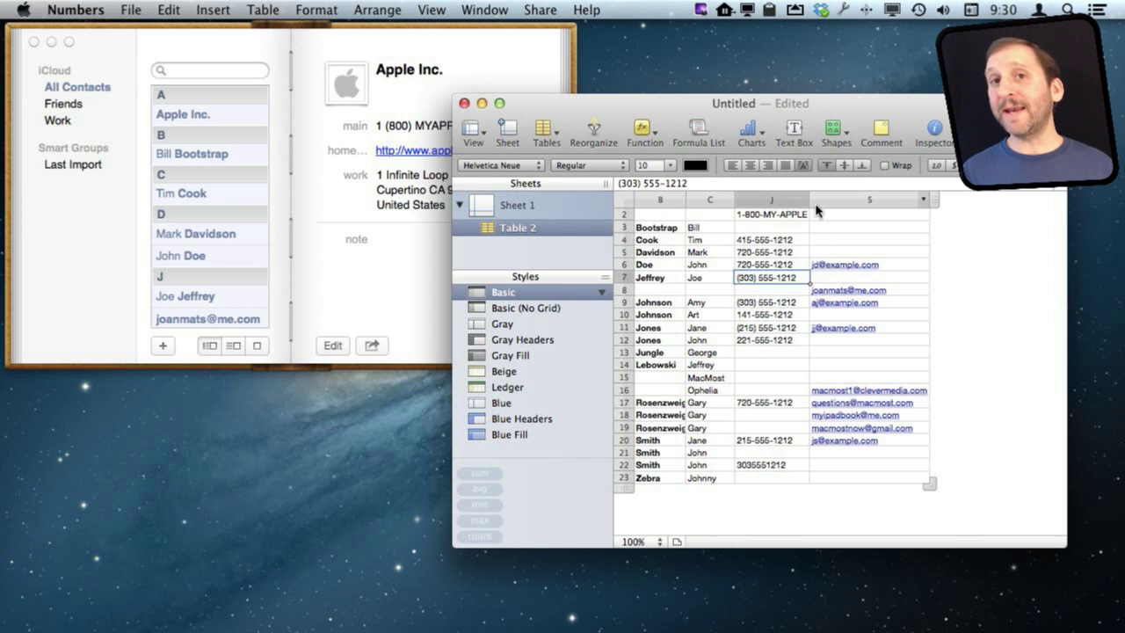
- Unhide all hidden columns in Table 2 and scroll across the revealed contact fields
click(923, 202)
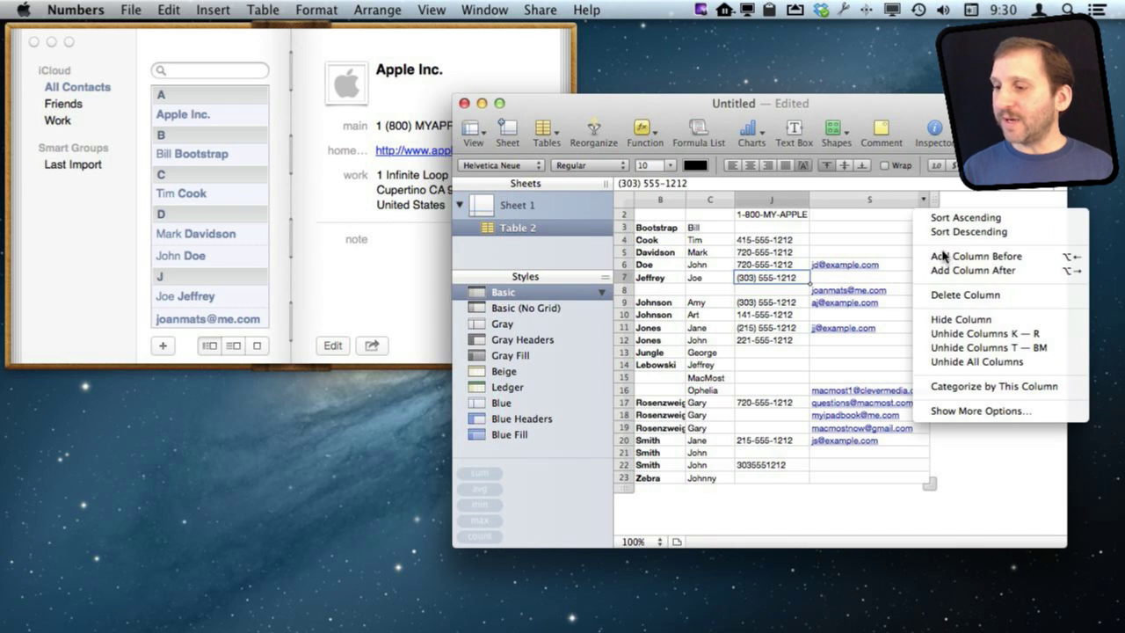
click(967, 368)
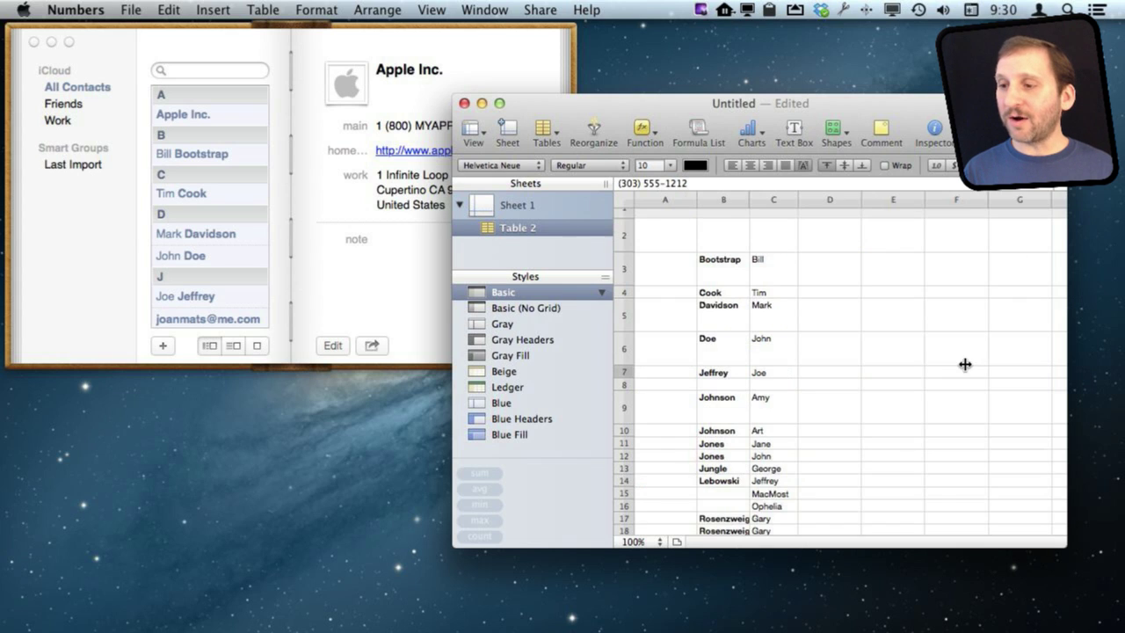
scroll(854, 326, right, 5)
scroll(854, 327, right, 5)
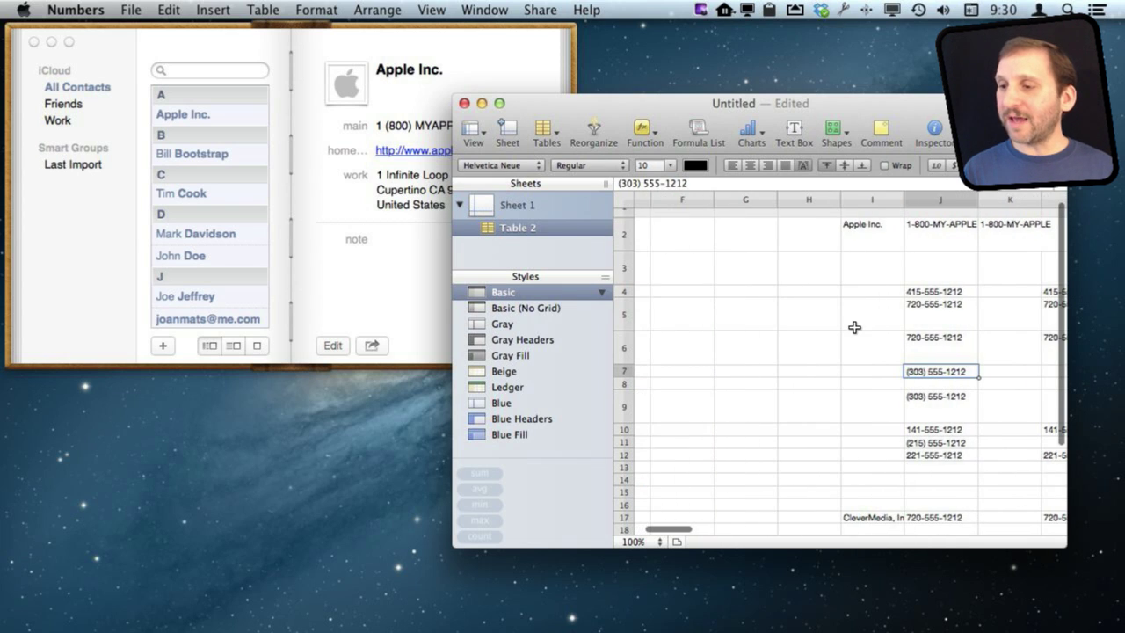
scroll(805, 277, right, 10)
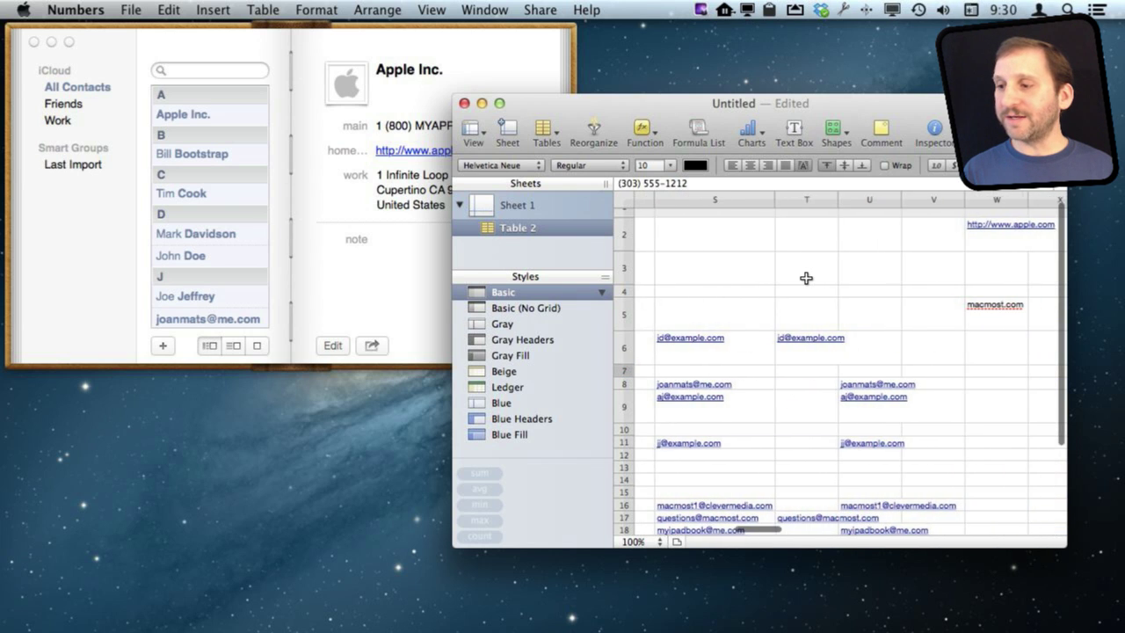
scroll(805, 278, right, 8)
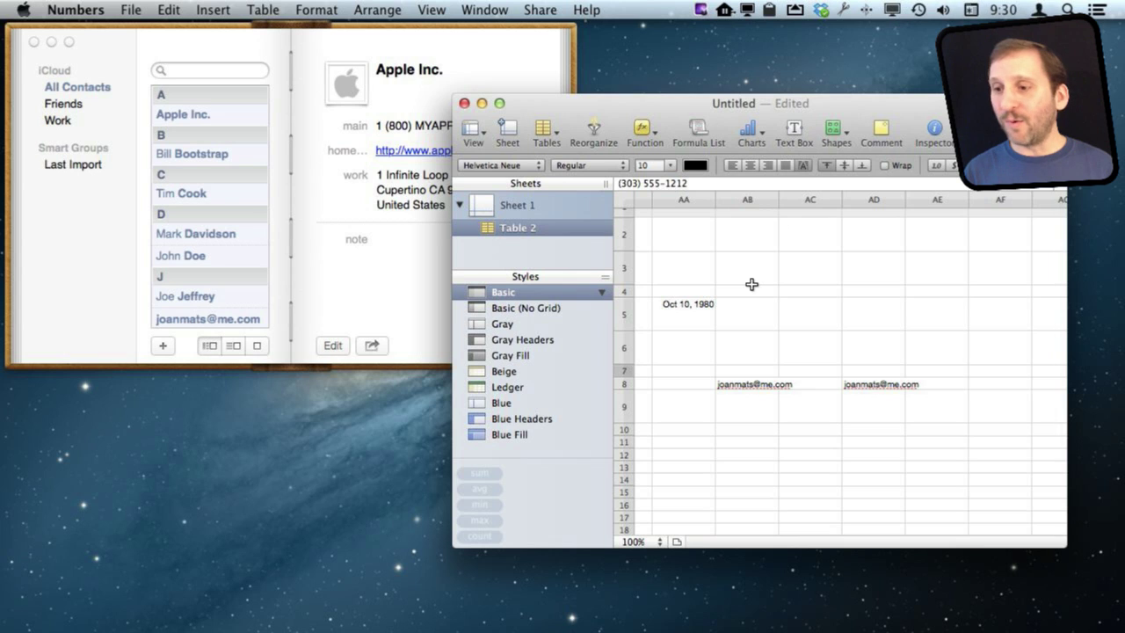
scroll(765, 299, left, 10)
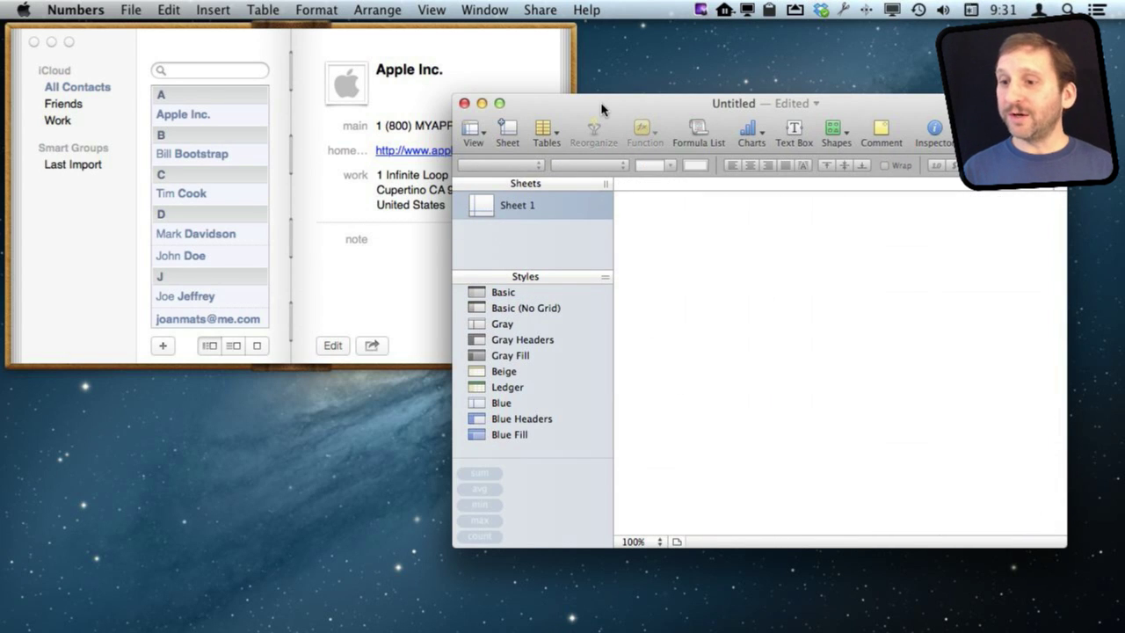
- Add a header-row table with headers Last Name, First Name, Company and Email in B1–E1
click(544, 133)
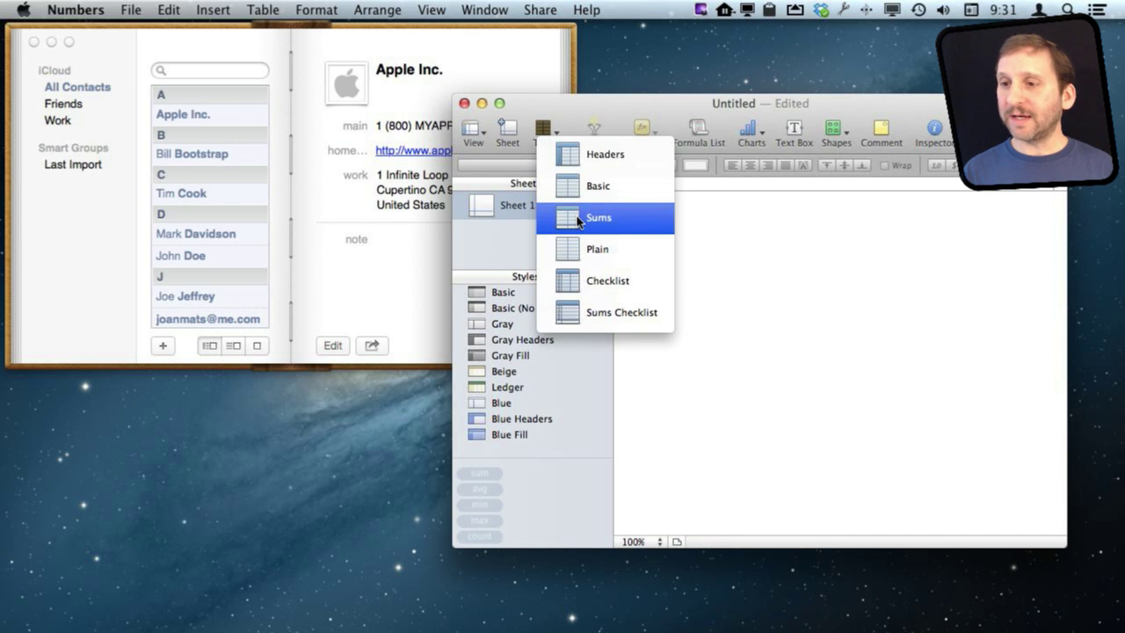
click(573, 154)
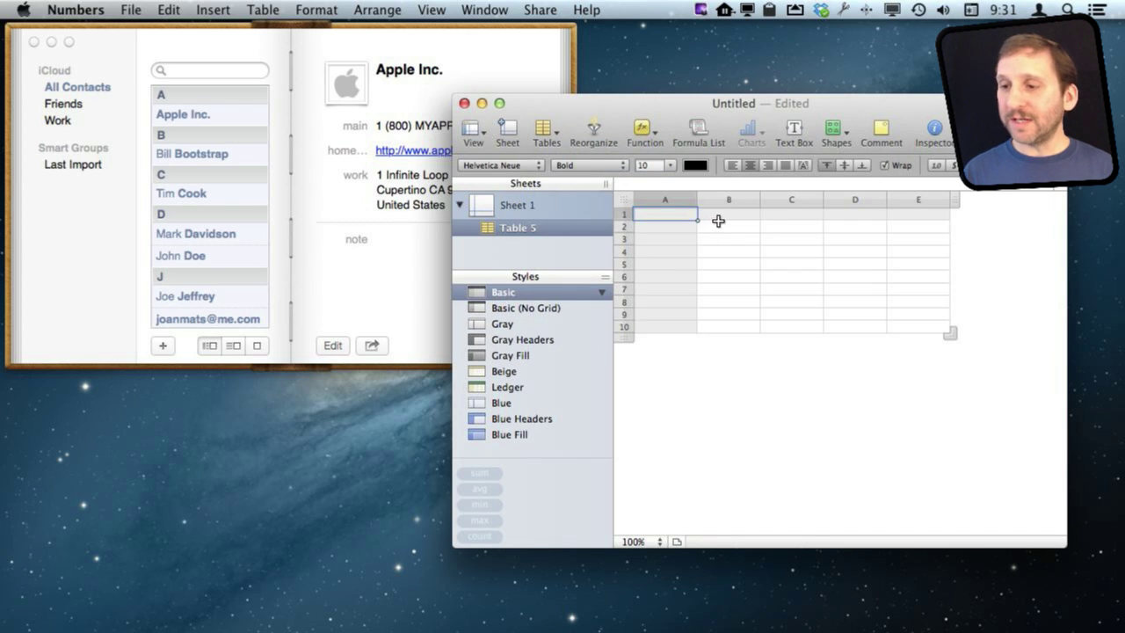
click(718, 215)
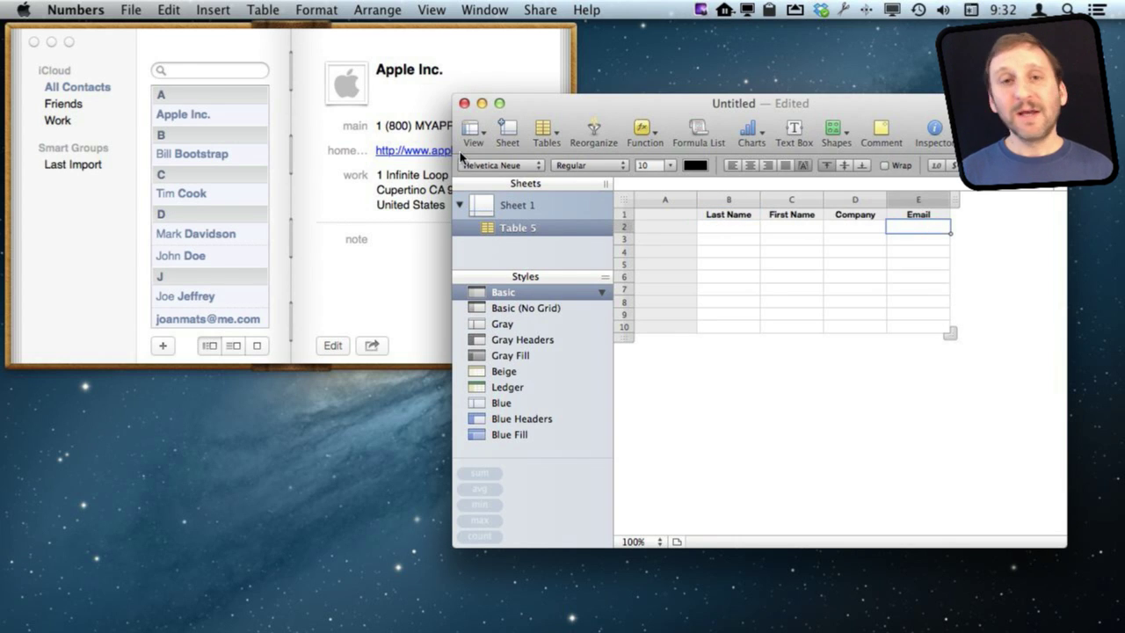
click(184, 48)
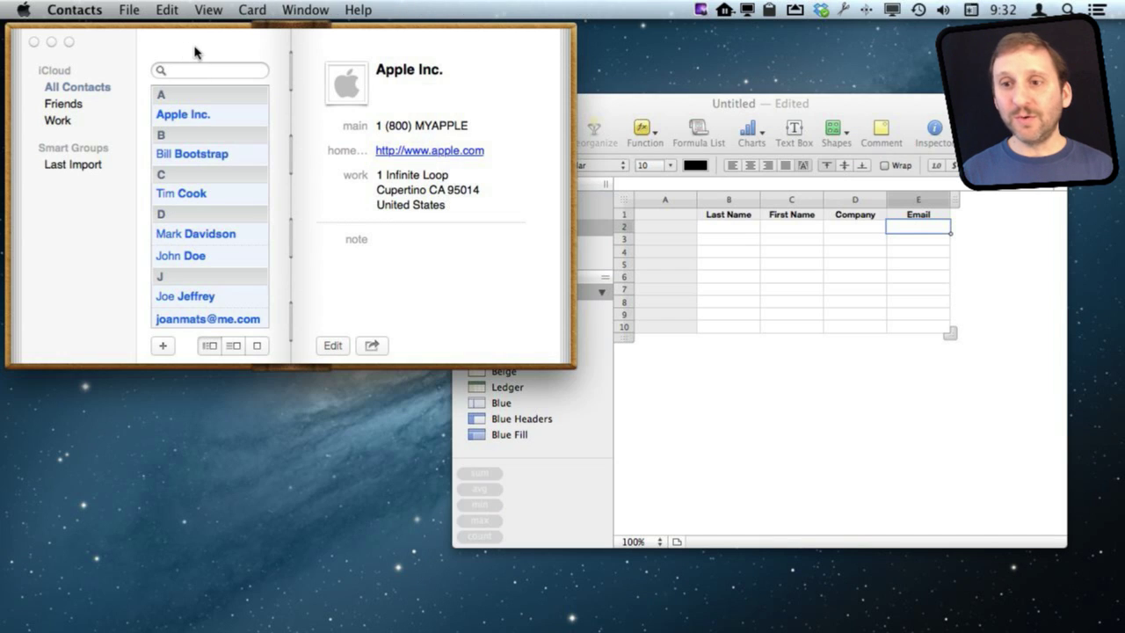
- Drag all contacts into the new table under Last Name, First Name, Company and Email
drag(169, 118, 723, 293)
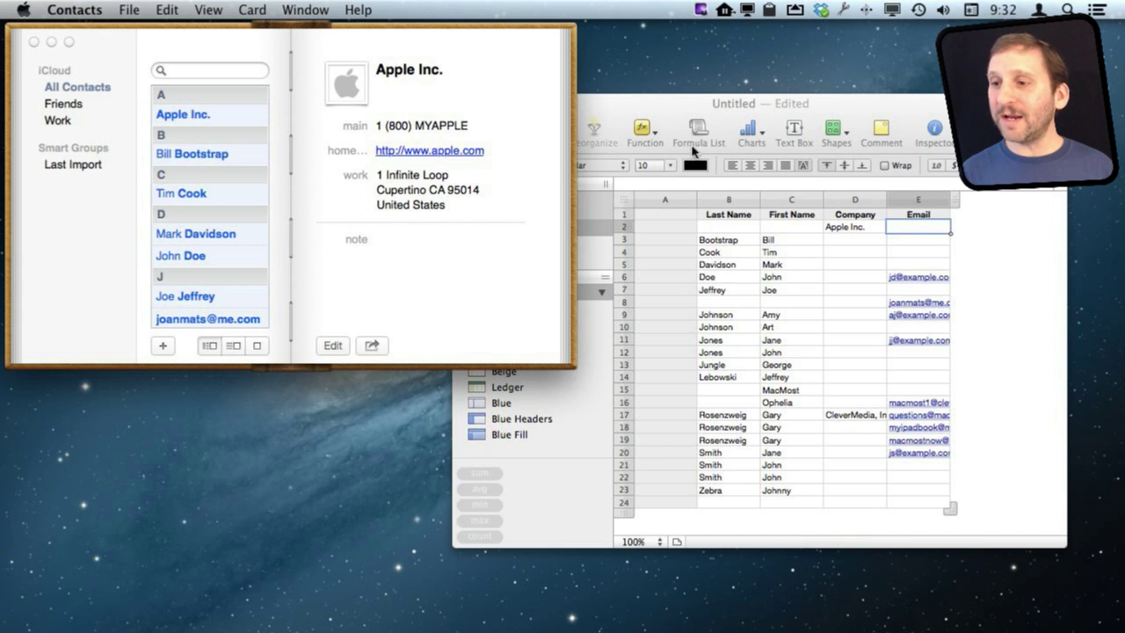
click(673, 112)
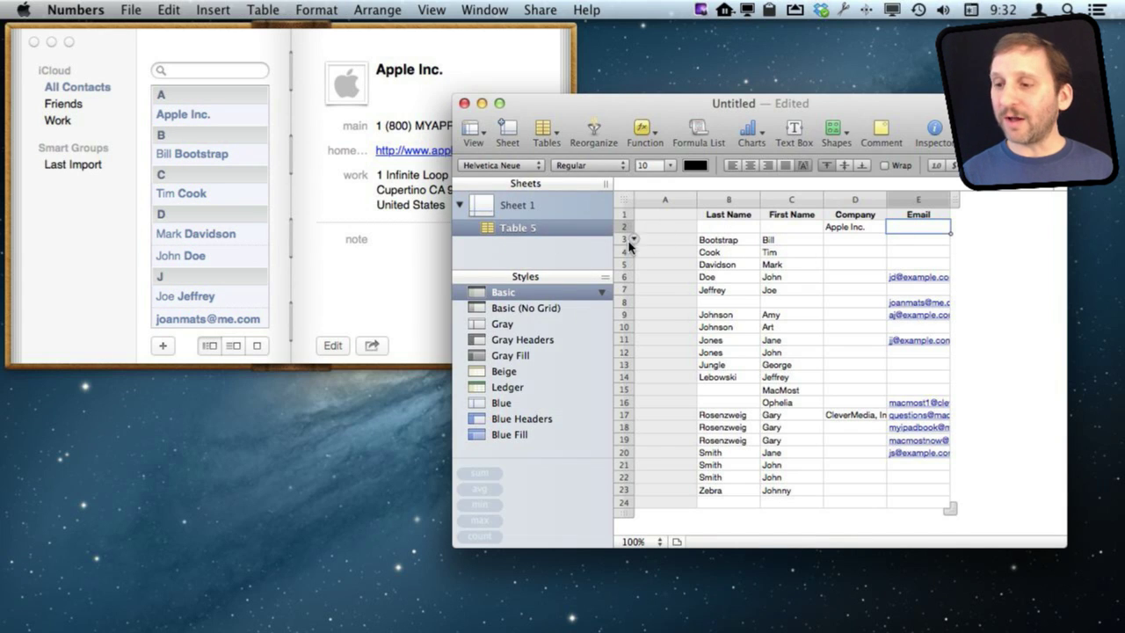